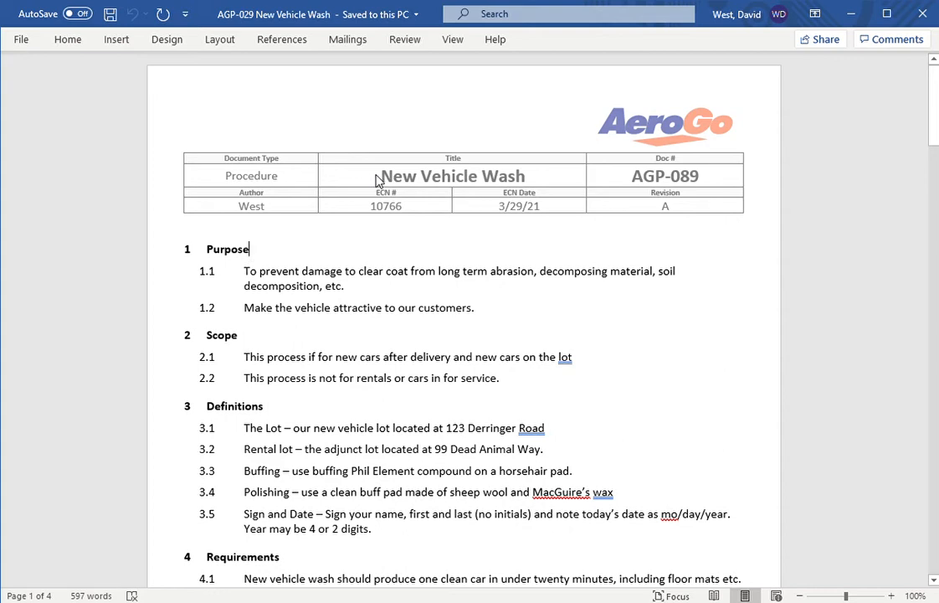
Step: Open the first-page header, examine its author, ECN number, ECN date and revision fields and the page 2 header, and return to the body text
{"action": "double_click", "coordinate": [382, 180]}
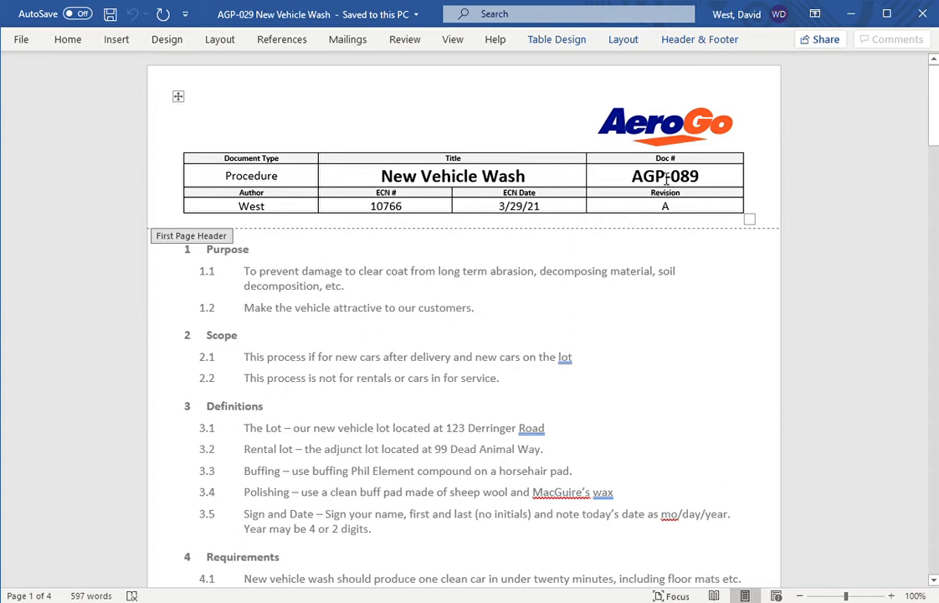
{"action": "left_click", "coordinate": [275, 214]}
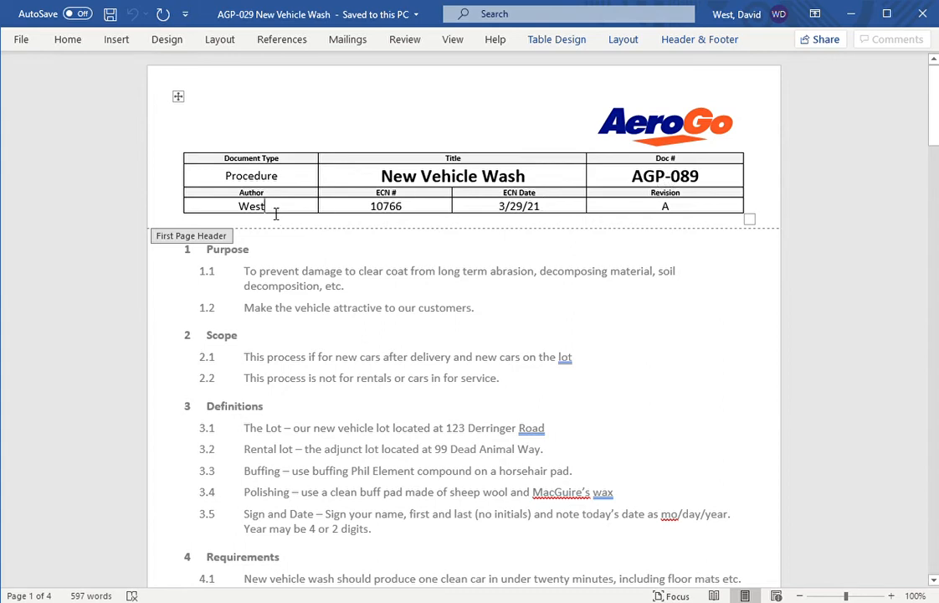
{"action": "left_click", "coordinate": [360, 213]}
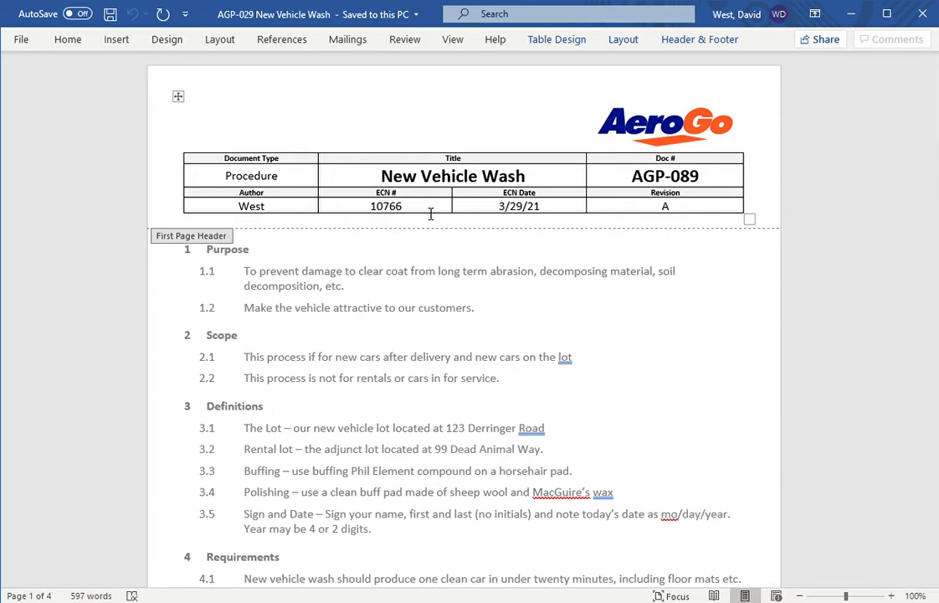
{"action": "left_click", "coordinate": [578, 218]}
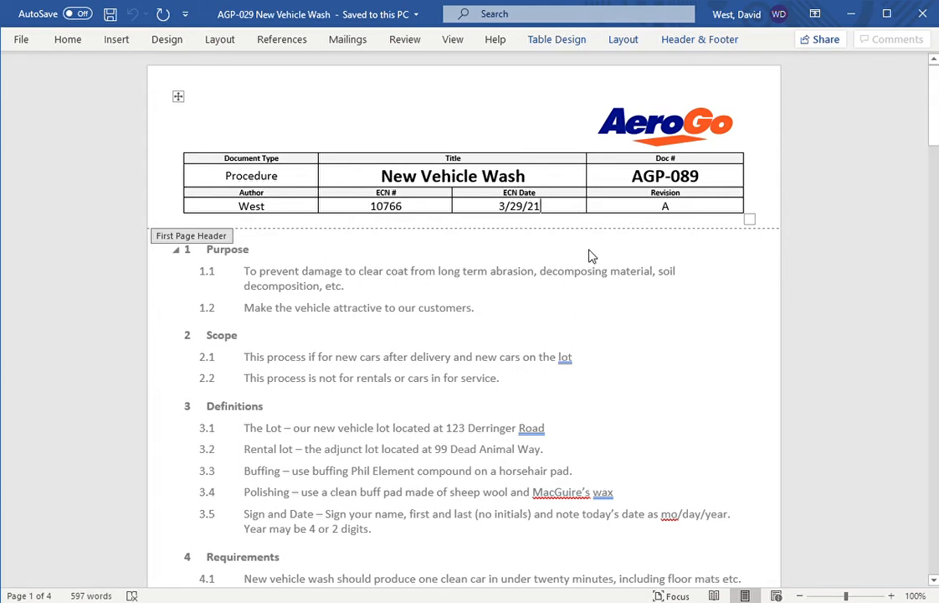
{"action": "left_click", "coordinate": [691, 209]}
{"action": "key", "text": "Page_Down"}
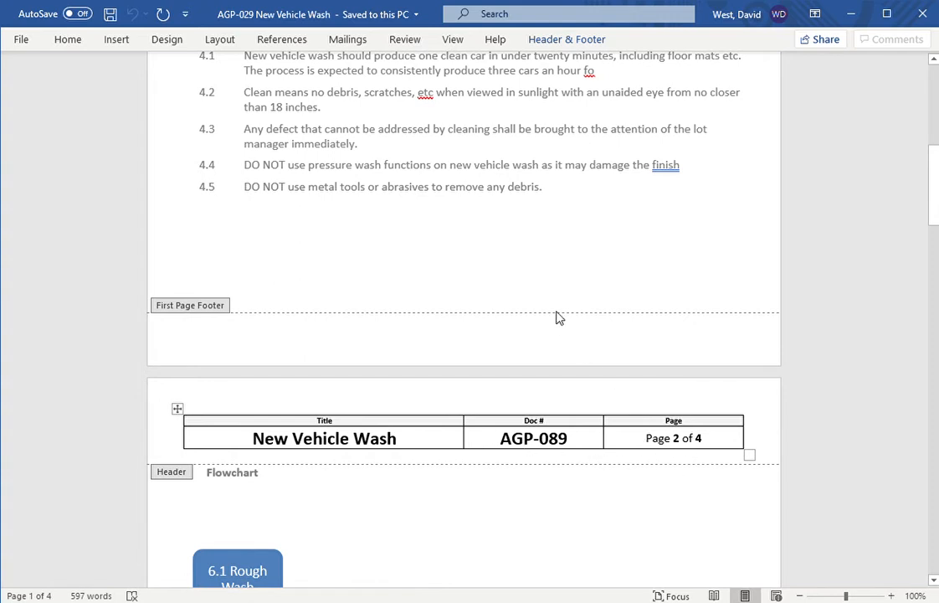
{"action": "key", "text": "Up"}
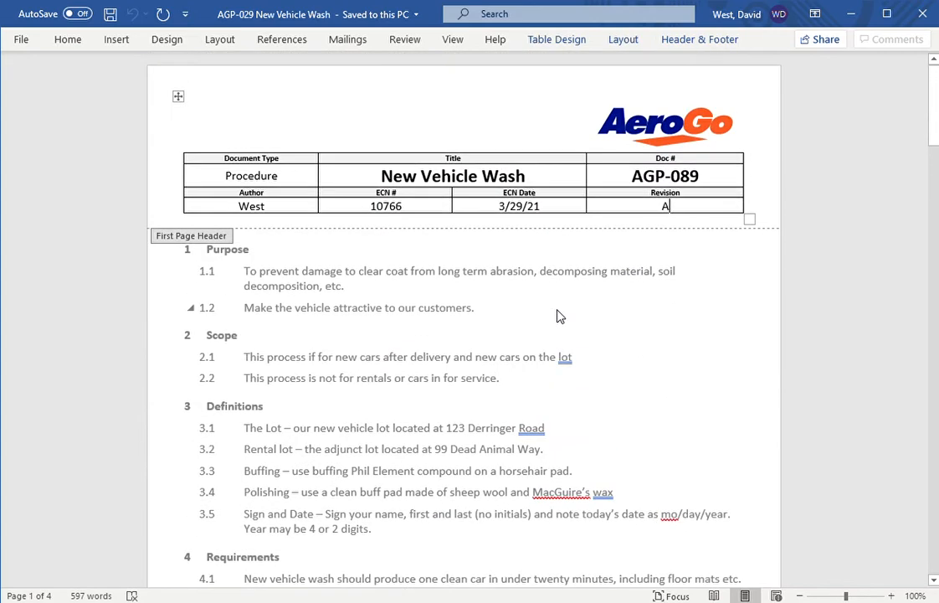
{"action": "double_click", "coordinate": [517, 329]}
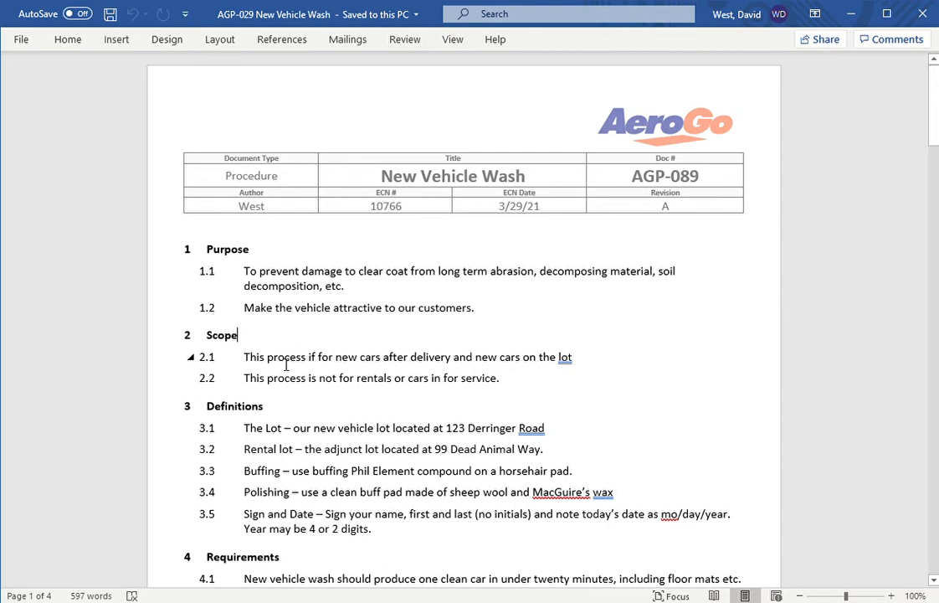
Step: Correct "if" to "is" in Scope item 2.1 so it reads "This process is for new cars"
{"action": "scroll", "coordinate": [285, 351], "scroll_direction": "down", "scroll_amount": 1}
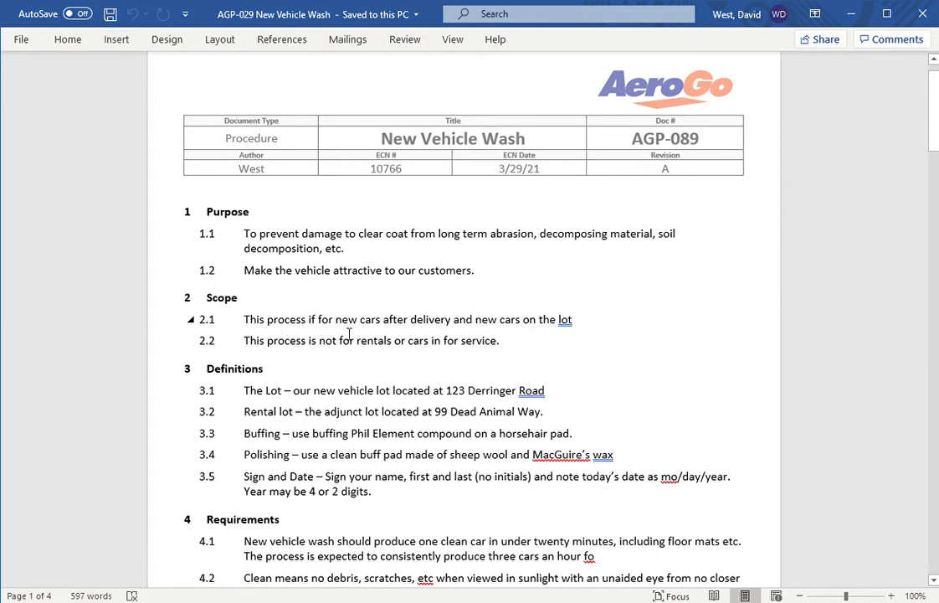
{"action": "left_click", "coordinate": [310, 320]}
{"action": "key", "text": "Delete"}
{"action": "type", "text": "s"}
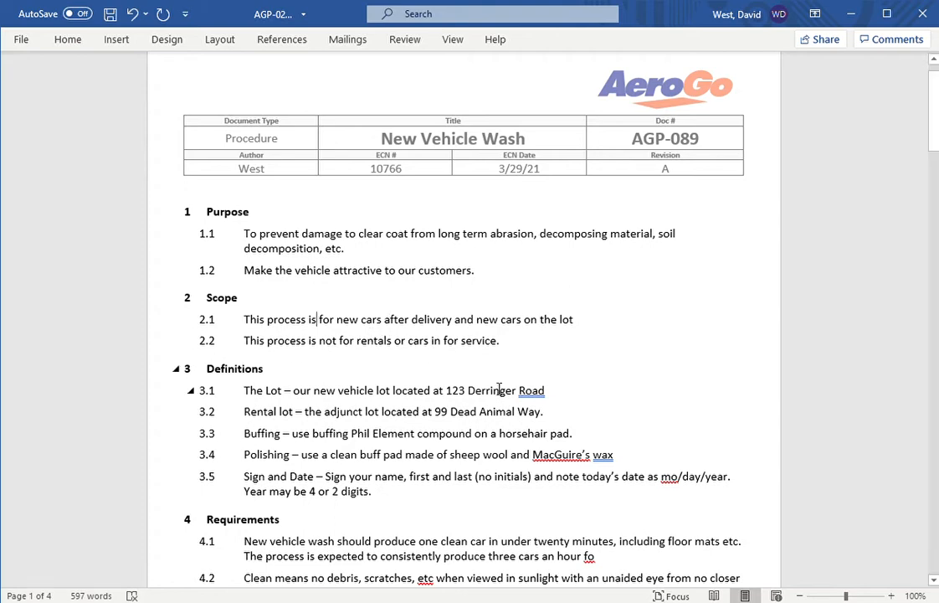
Step: Complete the unfinished sentence in Requirements item 4.1 so it ends with "for an entire shift"
{"action": "scroll", "coordinate": [468, 368], "scroll_direction": "down", "scroll_amount": 2}
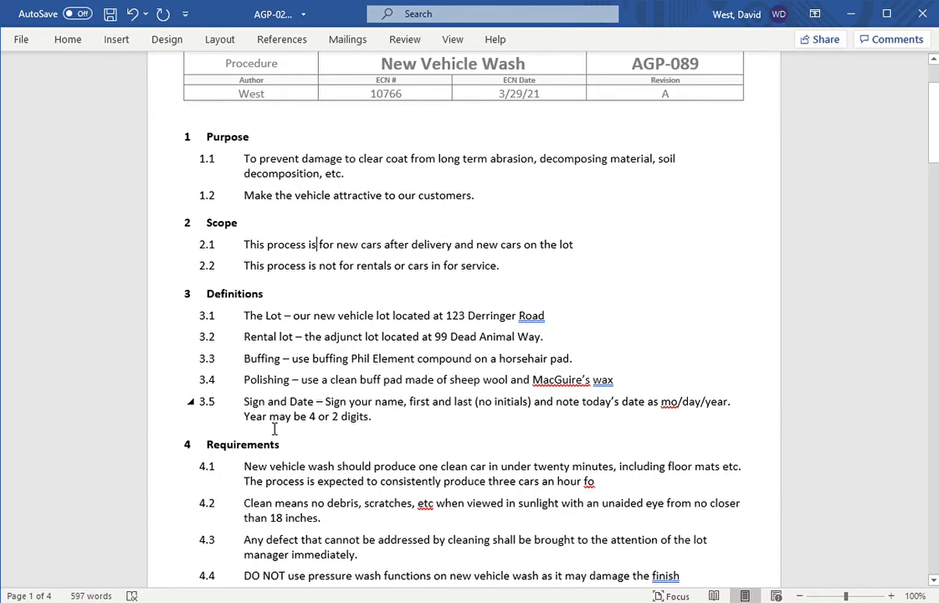
{"action": "scroll", "coordinate": [331, 428], "scroll_direction": "down", "scroll_amount": 3}
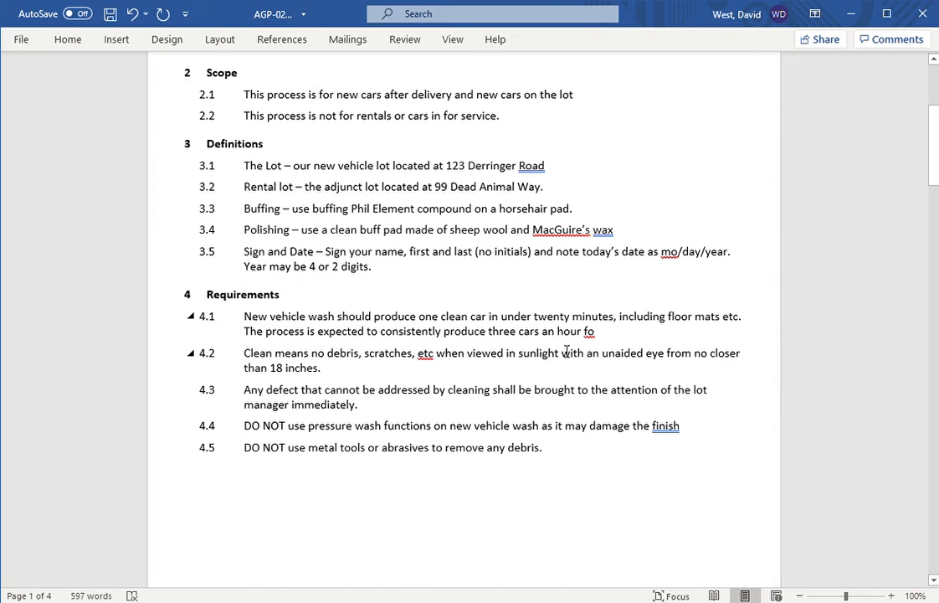
{"action": "type", "text": "r "}
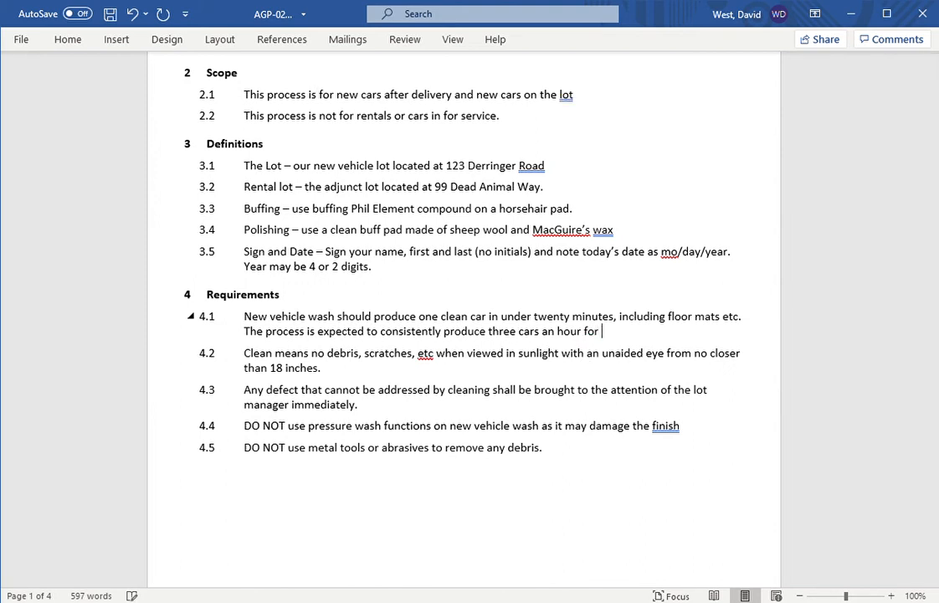
{"action": "type", "text": "an entire shift"}
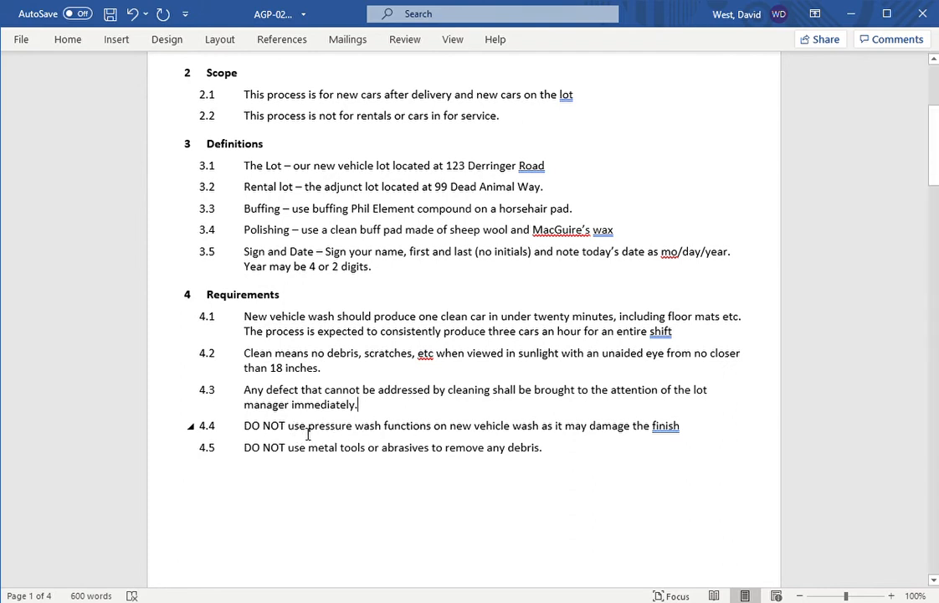
Step: Review the remaining Requirements items and the Flowchart section on page 2
{"action": "scroll", "coordinate": [309, 433], "scroll_direction": "down", "scroll_amount": 3}
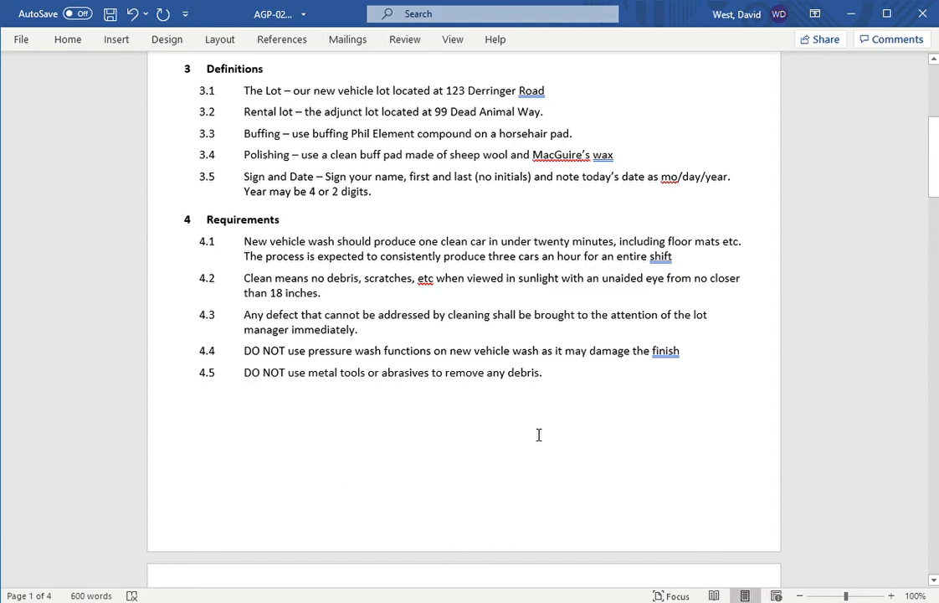
{"action": "scroll", "coordinate": [542, 431], "scroll_direction": "down", "scroll_amount": 6}
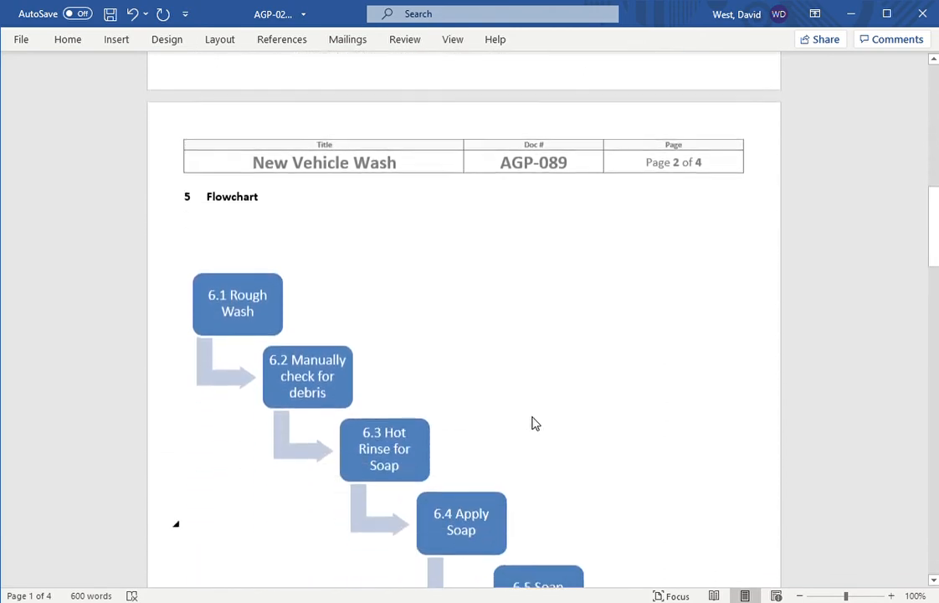
{"action": "scroll", "coordinate": [528, 419], "scroll_direction": "up", "scroll_amount": 6}
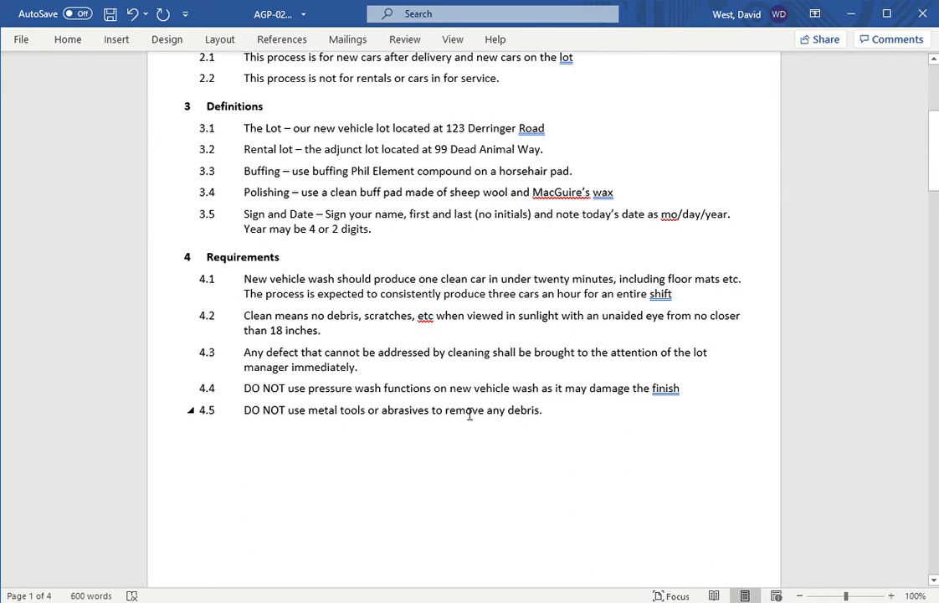
{"action": "scroll", "coordinate": [452, 439], "scroll_direction": "down", "scroll_amount": 2}
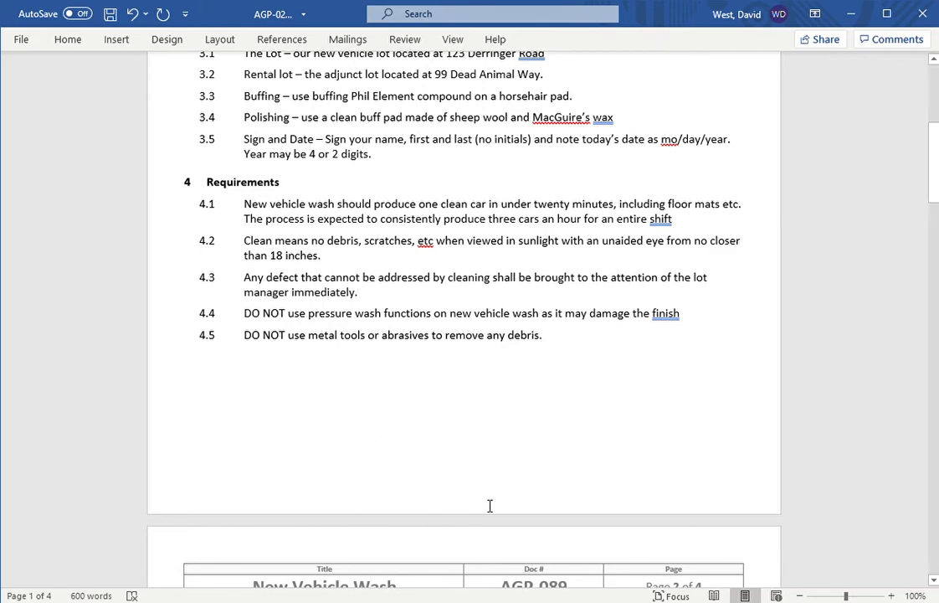
{"action": "scroll", "coordinate": [487, 502], "scroll_direction": "down", "scroll_amount": 7}
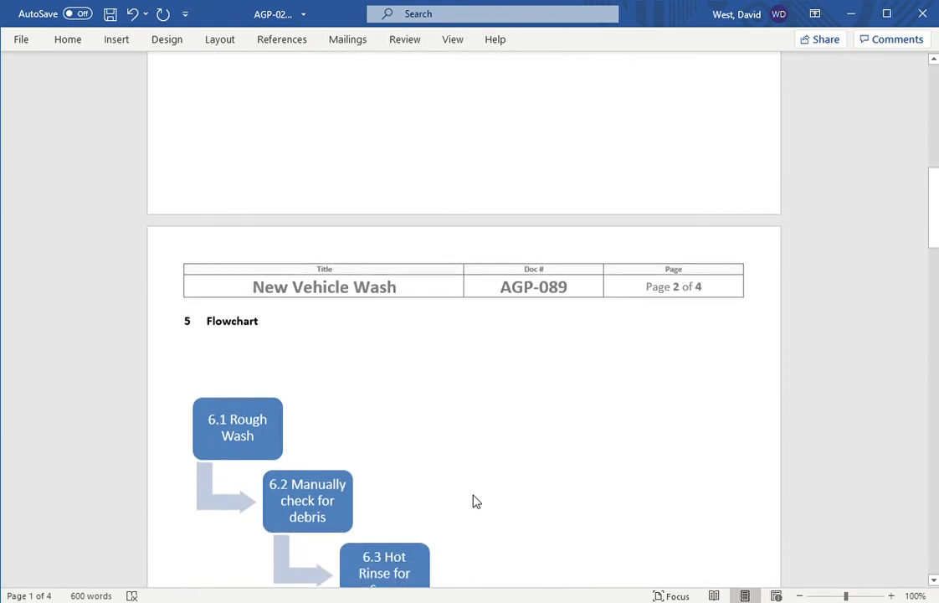
{"action": "scroll", "coordinate": [474, 497], "scroll_direction": "down", "scroll_amount": 6}
{"action": "scroll", "coordinate": [484, 469], "scroll_direction": "down", "scroll_amount": 1}
{"action": "scroll", "coordinate": [487, 449], "scroll_direction": "up", "scroll_amount": 2}
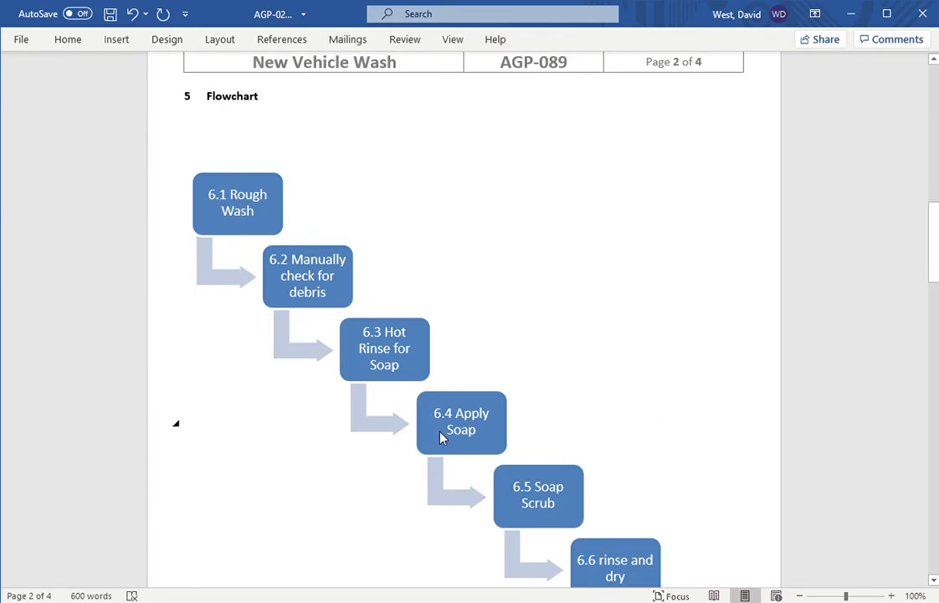
Step: Add an empty numbered item after the Purpose heading, demote it to sub-level 1.1, and remove it again
{"action": "scroll", "coordinate": [442, 437], "scroll_direction": "up", "scroll_amount": 12}
{"action": "scroll", "coordinate": [395, 379], "scroll_direction": "up", "scroll_amount": 2}
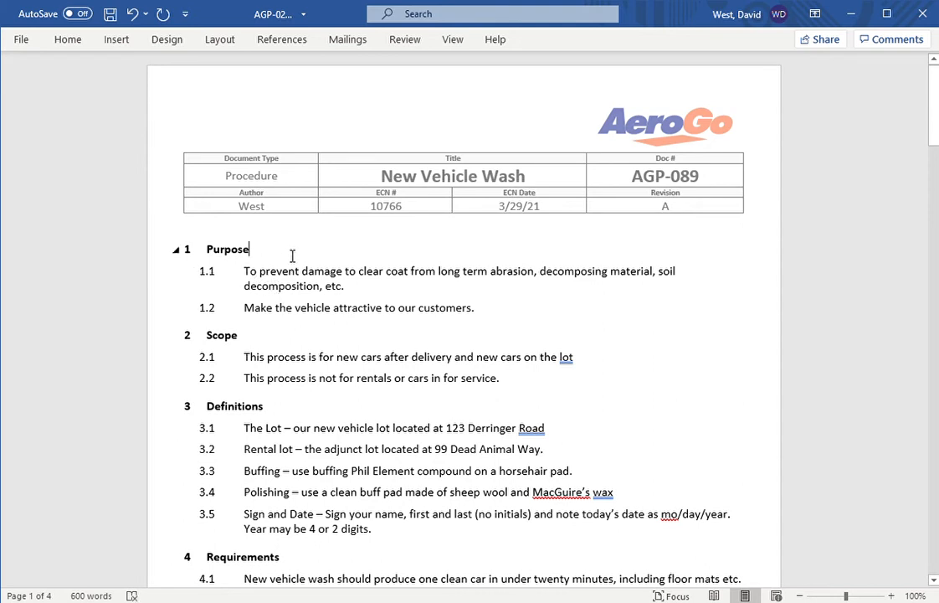
{"action": "key", "text": "Return"}
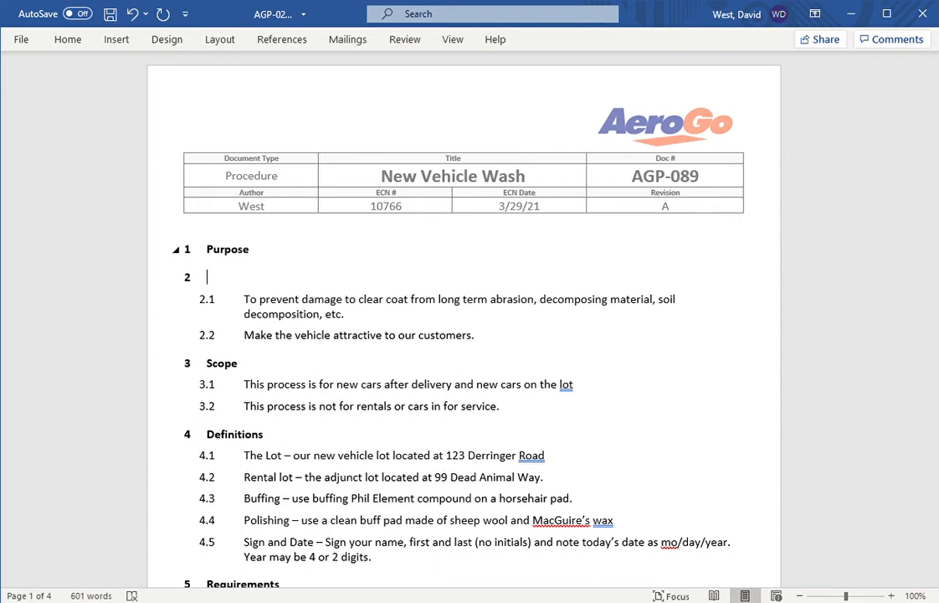
{"action": "key", "text": "Tab"}
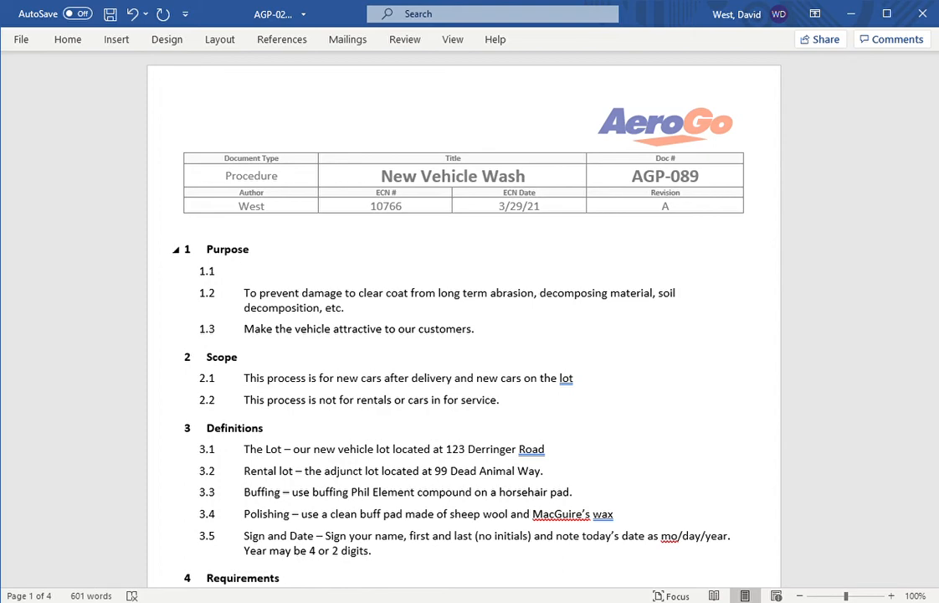
{"action": "key", "text": "Delete"}
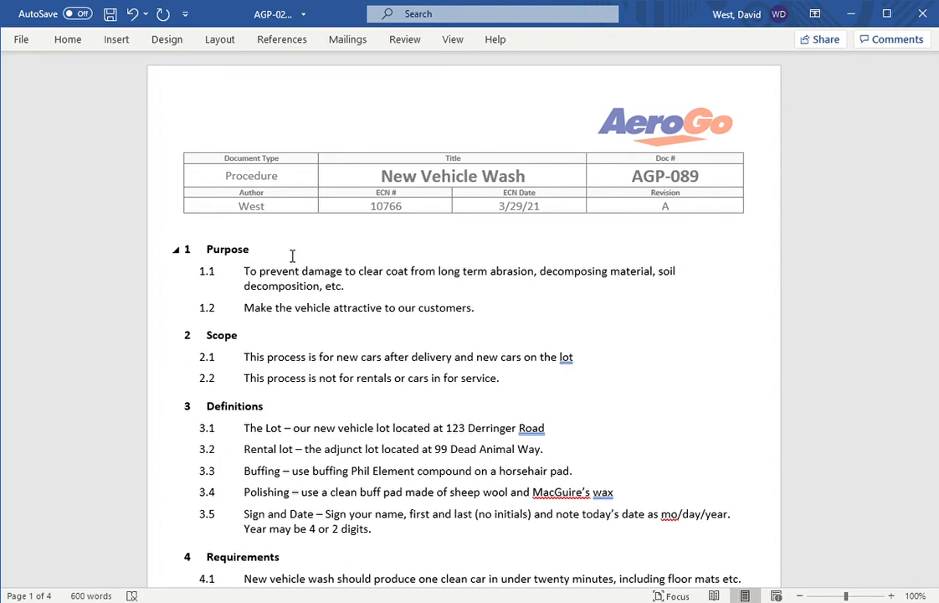
Step: Look through the numbered sections on page 1 and the sequence of wash steps in the section 5 flowchart
{"action": "scroll", "coordinate": [292, 255], "scroll_direction": "down", "scroll_amount": 10}
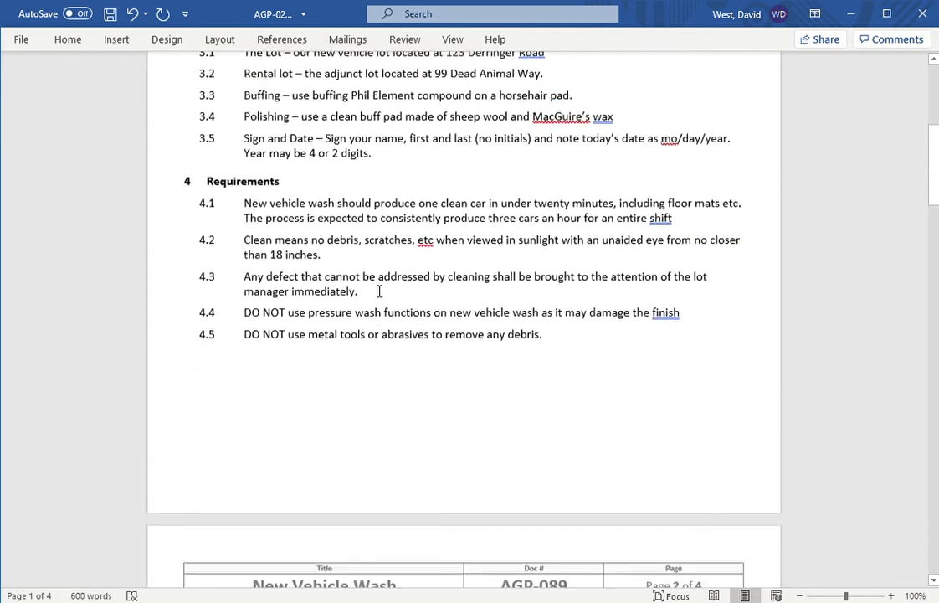
{"action": "scroll", "coordinate": [309, 176], "scroll_direction": "up", "scroll_amount": 10}
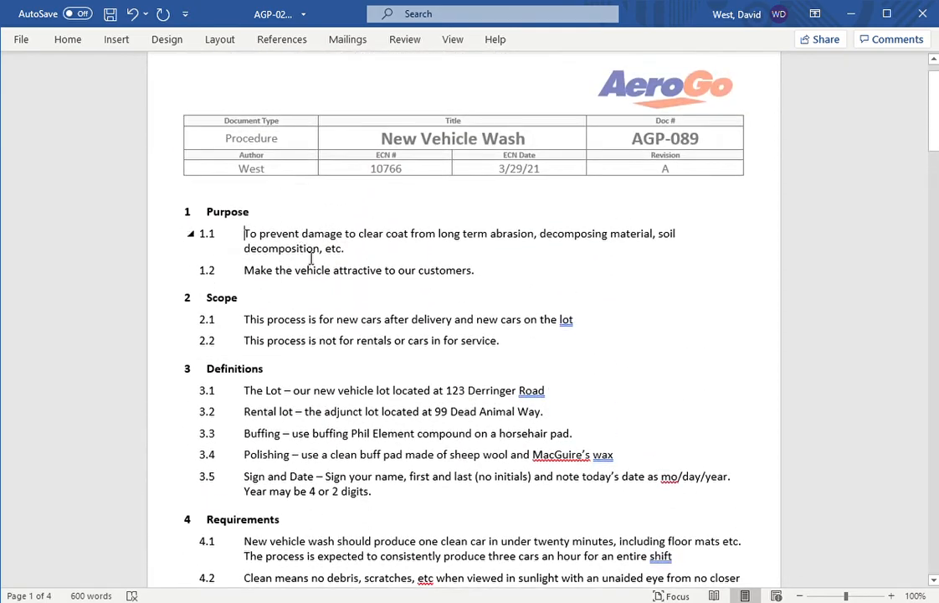
{"action": "scroll", "coordinate": [306, 350], "scroll_direction": "down", "scroll_amount": 8}
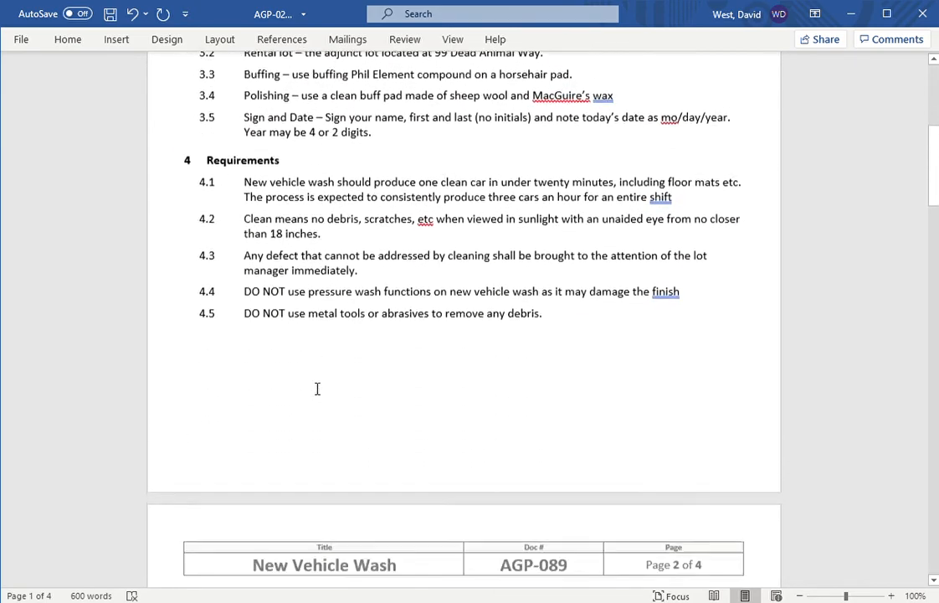
{"action": "scroll", "coordinate": [310, 366], "scroll_direction": "down", "scroll_amount": 8}
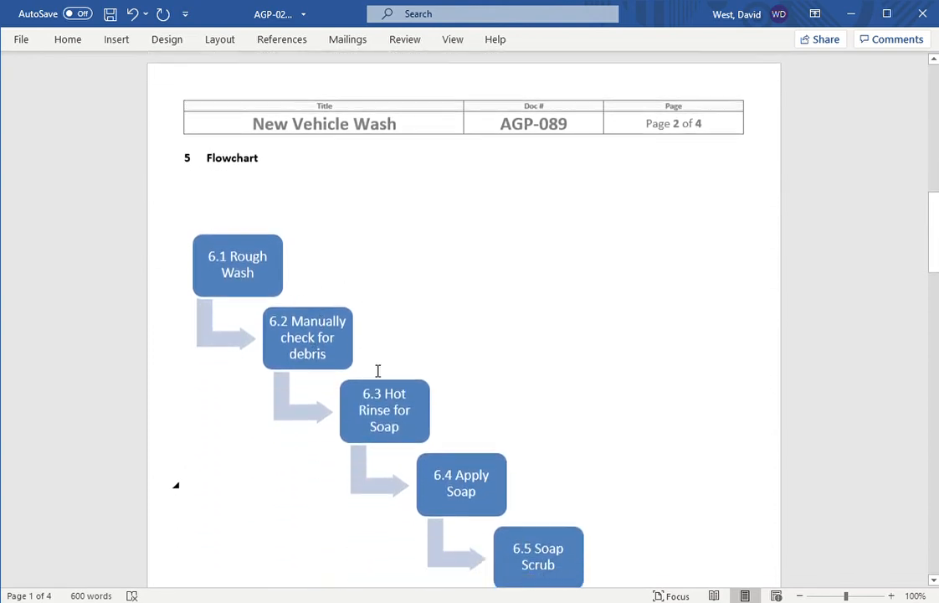
{"action": "scroll", "coordinate": [418, 360], "scroll_direction": "down", "scroll_amount": 2}
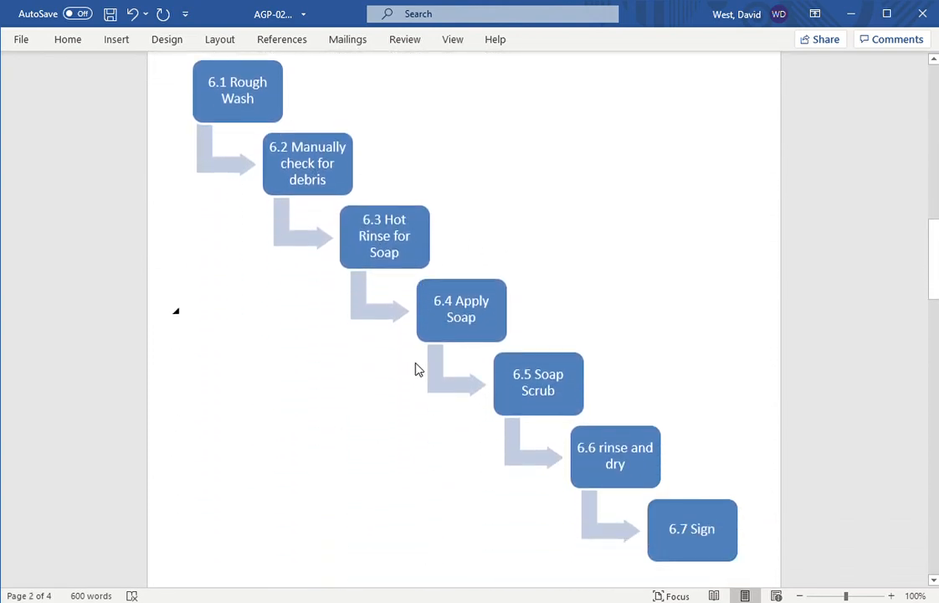
{"action": "scroll", "coordinate": [414, 369], "scroll_direction": "up", "scroll_amount": 4}
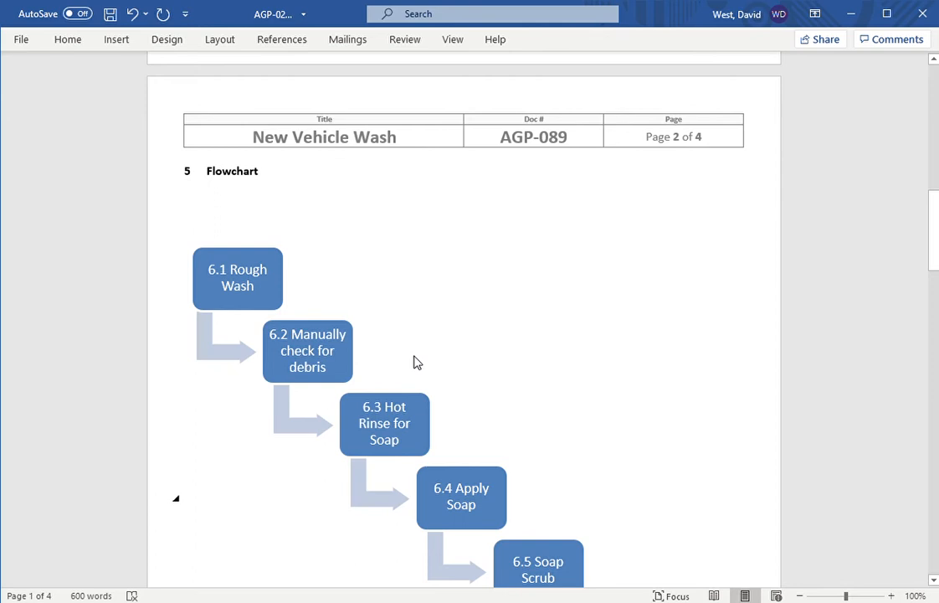
{"action": "scroll", "coordinate": [455, 446], "scroll_direction": "down", "scroll_amount": 3}
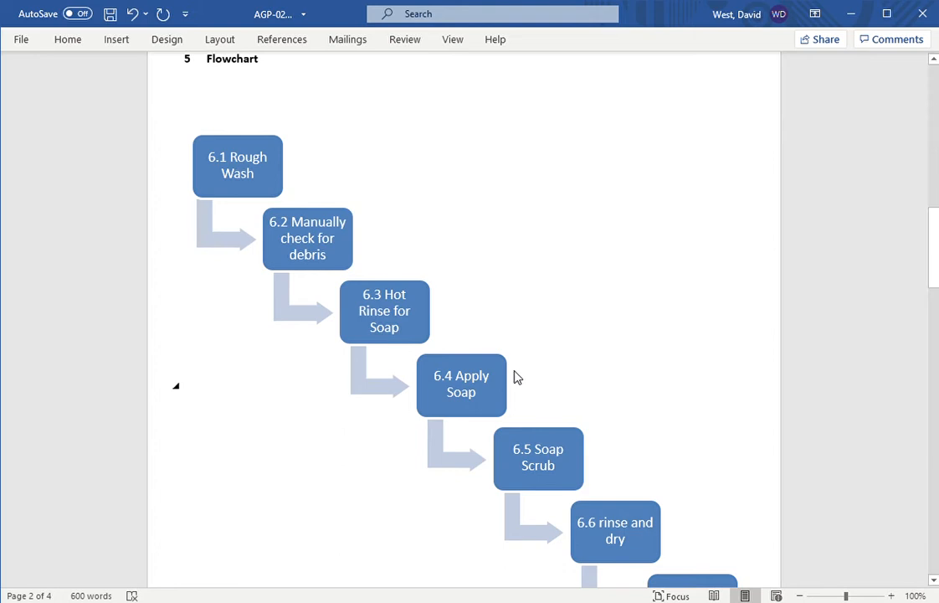
{"action": "scroll", "coordinate": [562, 405], "scroll_direction": "up", "scroll_amount": 1}
{"action": "scroll", "coordinate": [563, 407], "scroll_direction": "down", "scroll_amount": 1}
{"action": "scroll", "coordinate": [662, 469], "scroll_direction": "down", "scroll_amount": 2}
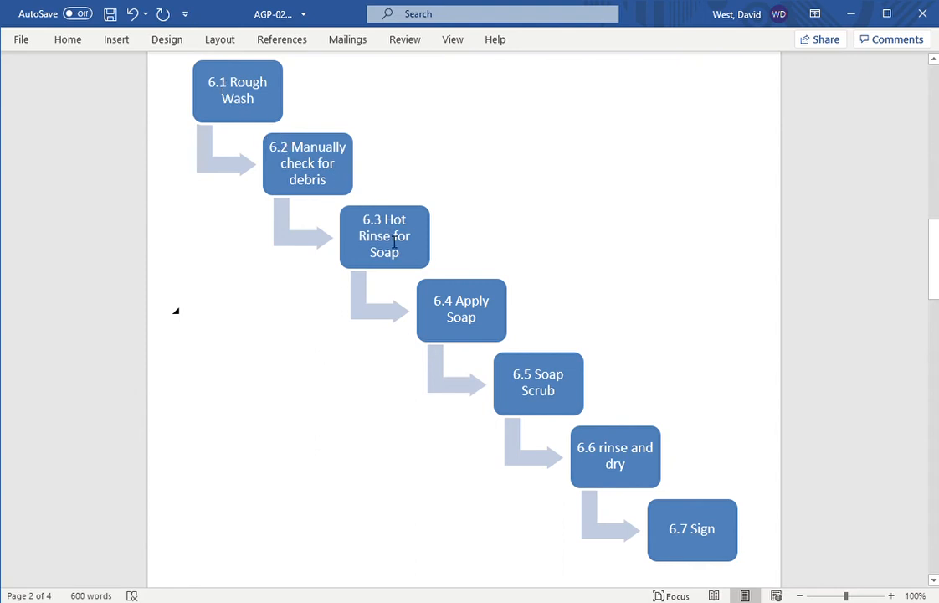
Step: Compare the flowchart boxes in section 5 with the matching numbered headings in the section 6 Process
{"action": "scroll", "coordinate": [394, 241], "scroll_direction": "down", "scroll_amount": 15}
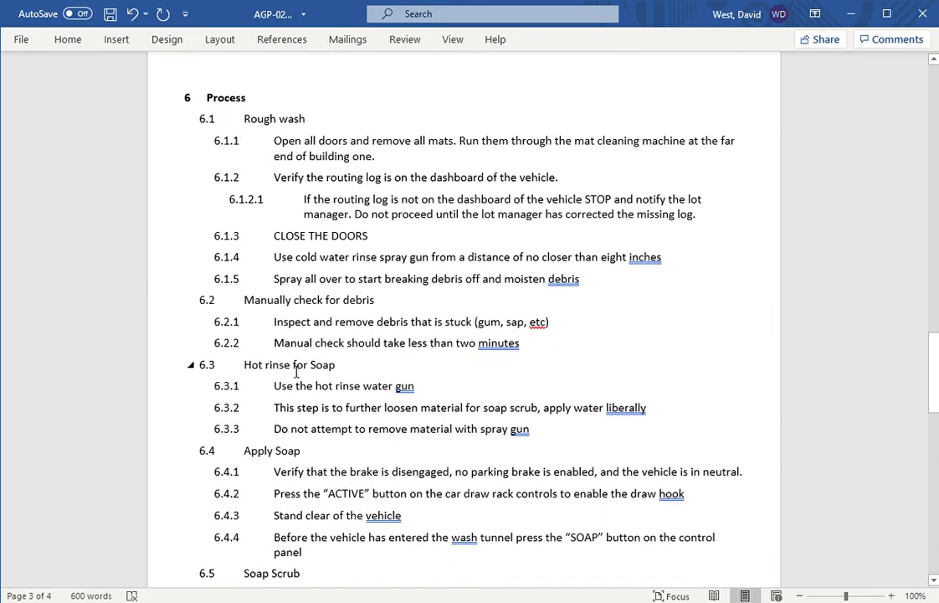
{"action": "scroll", "coordinate": [295, 373], "scroll_direction": "up", "scroll_amount": 15}
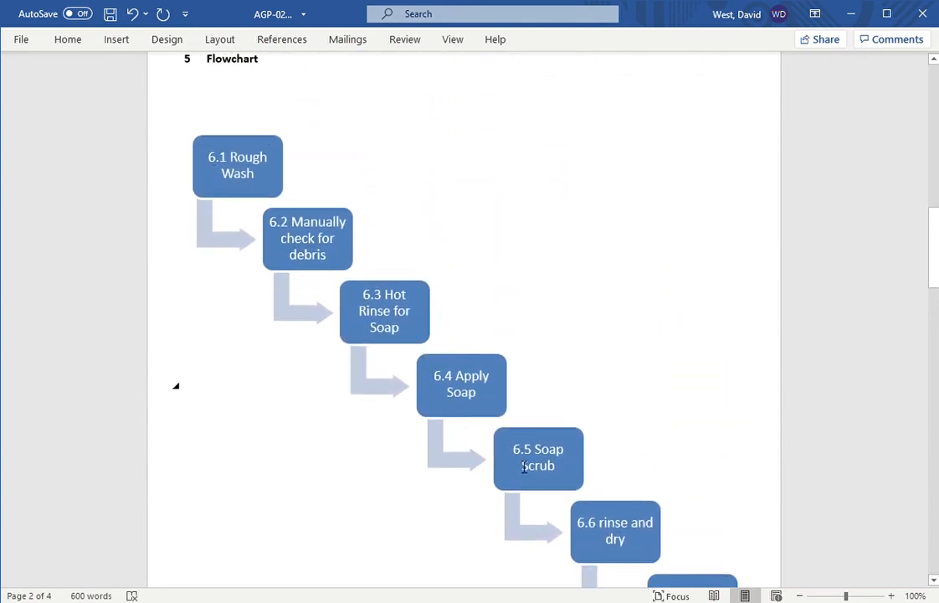
{"action": "scroll", "coordinate": [503, 441], "scroll_direction": "down", "scroll_amount": 10}
{"action": "scroll", "coordinate": [494, 439], "scroll_direction": "down", "scroll_amount": 8}
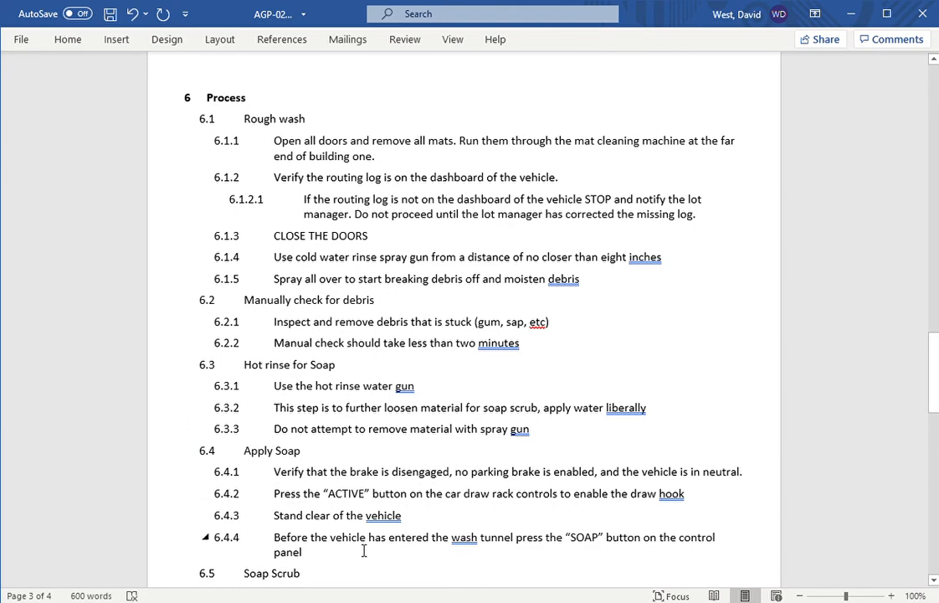
{"action": "scroll", "coordinate": [385, 448], "scroll_direction": "up", "scroll_amount": 10}
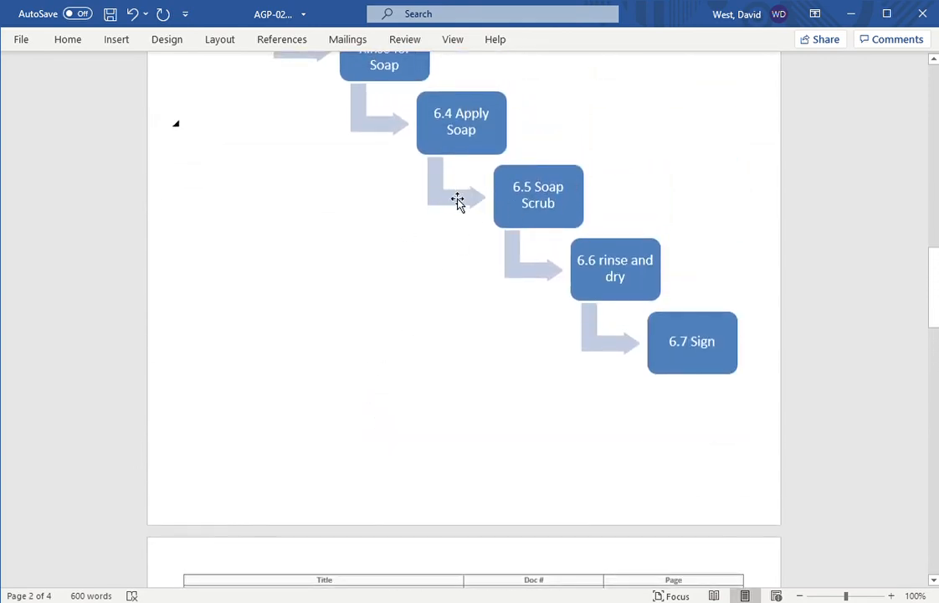
Step: Extend item 6.3.1 under Hot rinse for Soap with the words "per work instruction AGW-999"
{"action": "scroll", "coordinate": [453, 219], "scroll_direction": "down", "scroll_amount": 8}
{"action": "scroll", "coordinate": [438, 248], "scroll_direction": "down", "scroll_amount": 5}
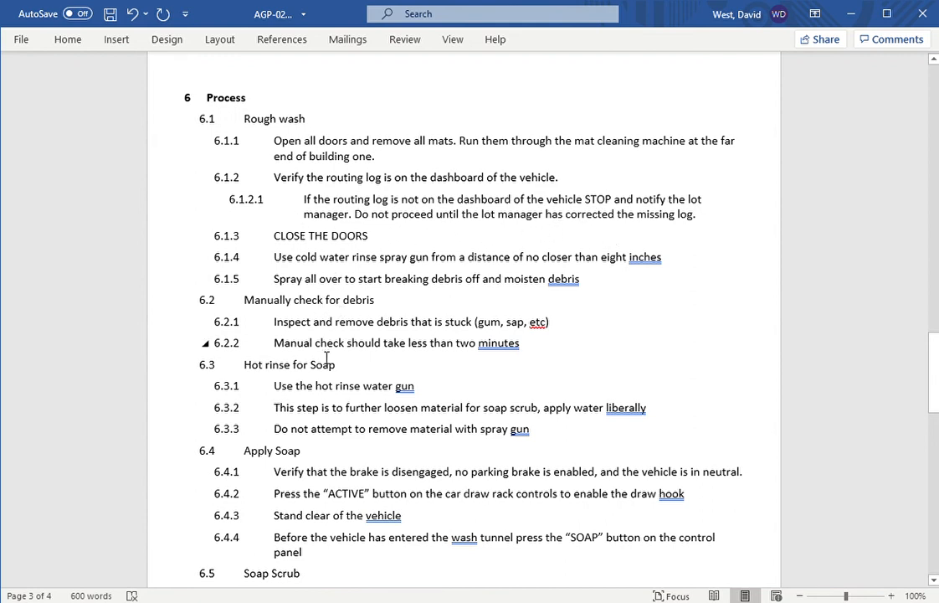
{"action": "scroll", "coordinate": [294, 398], "scroll_direction": "down", "scroll_amount": 1}
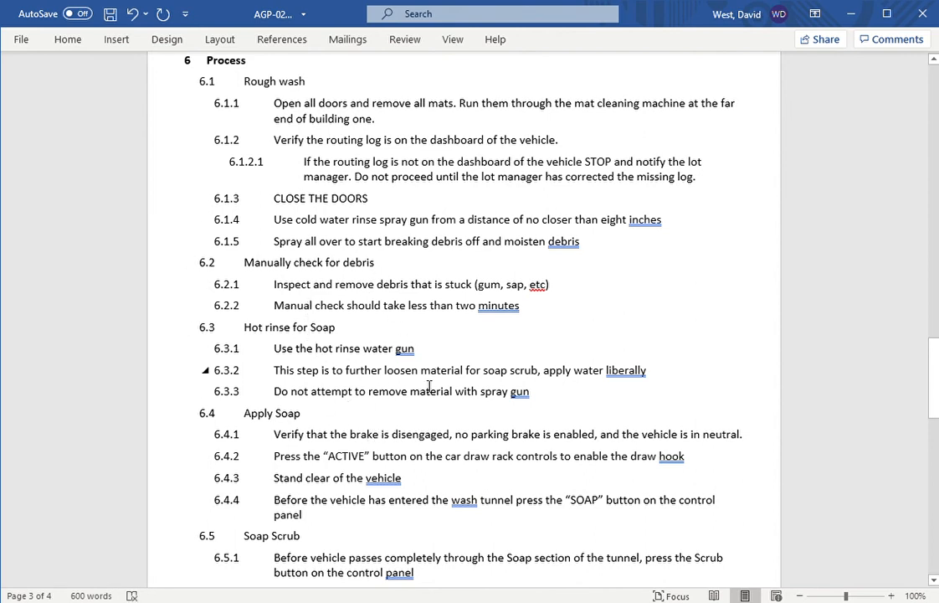
{"action": "left_click", "coordinate": [432, 352]}
{"action": "type", "text": "per w"}
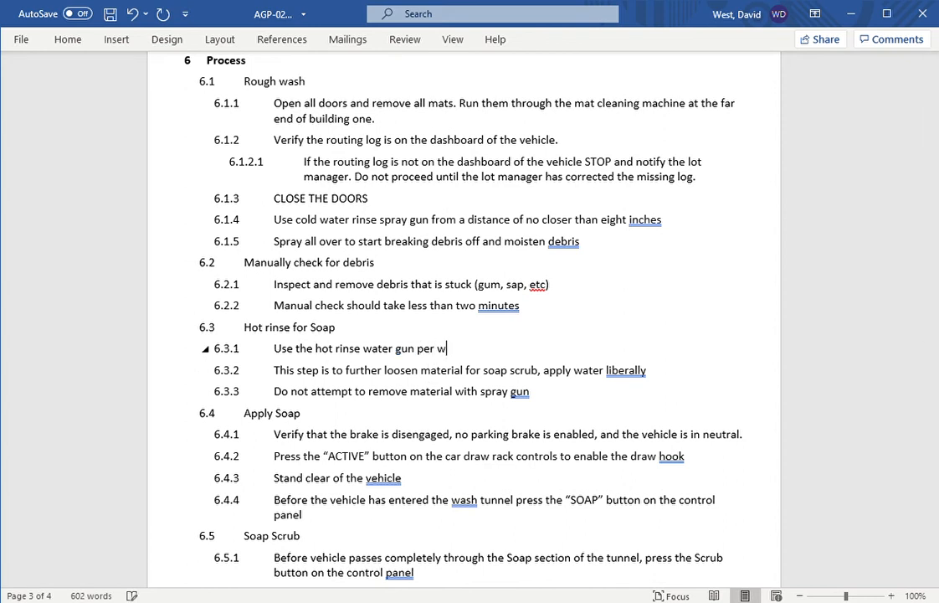
{"action": "type", "text": "ork instruction AGW-999"}
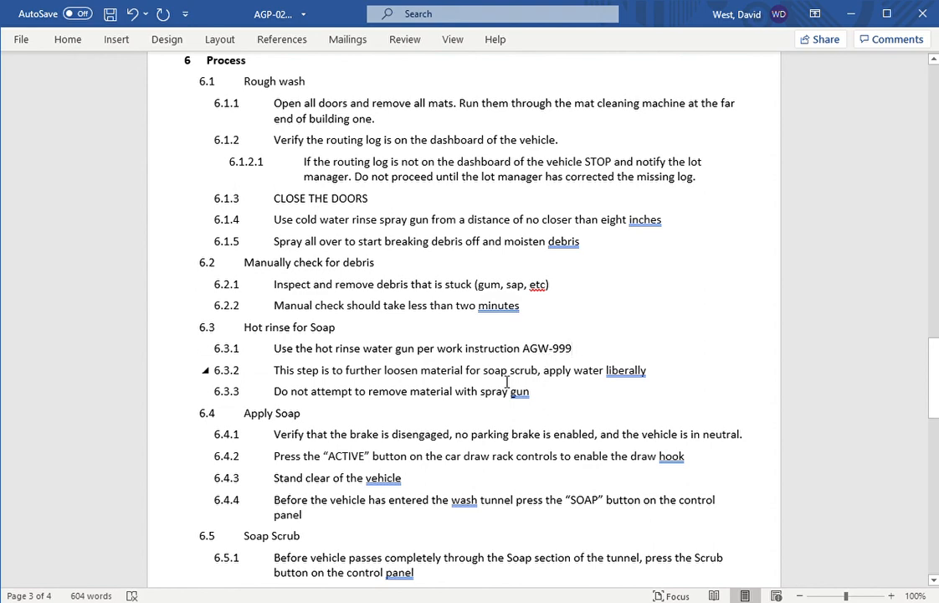
Step: Look over Process items 6.3 to 6.6 and the matching wash sequence in the page 2 flowchart
{"action": "scroll", "coordinate": [496, 409], "scroll_direction": "down", "scroll_amount": 3}
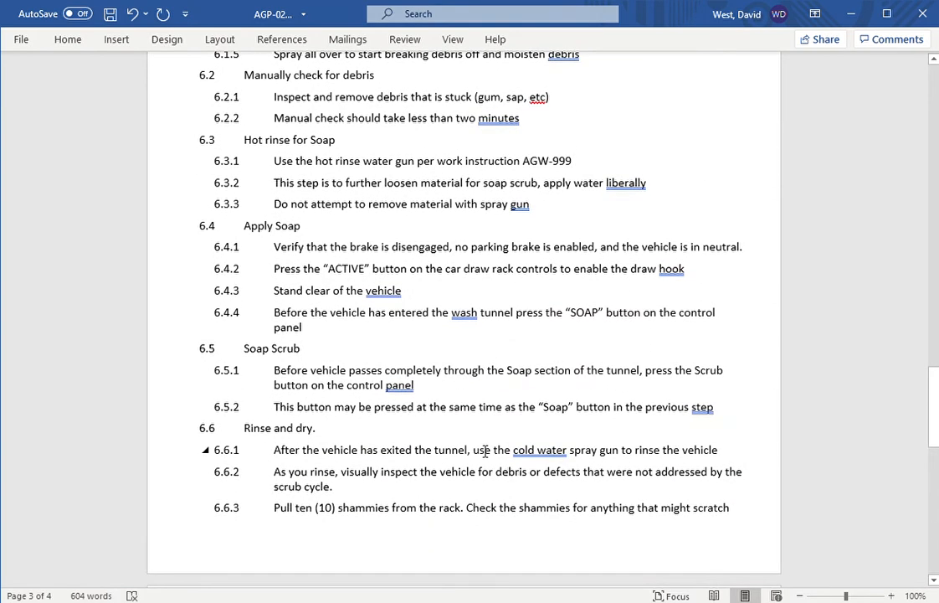
{"action": "scroll", "coordinate": [272, 144], "scroll_direction": "down", "scroll_amount": 2}
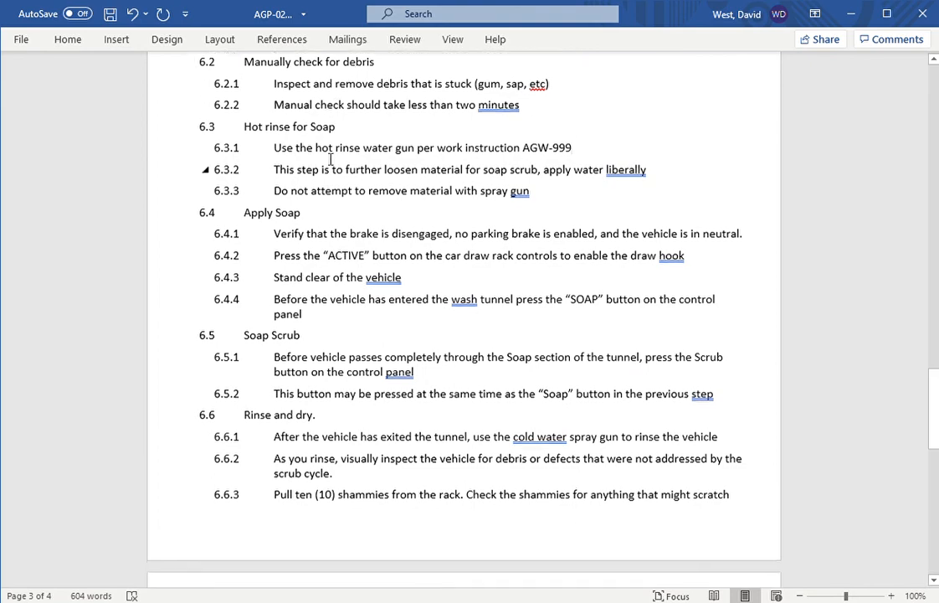
{"action": "scroll", "coordinate": [277, 351], "scroll_direction": "up", "scroll_amount": 15}
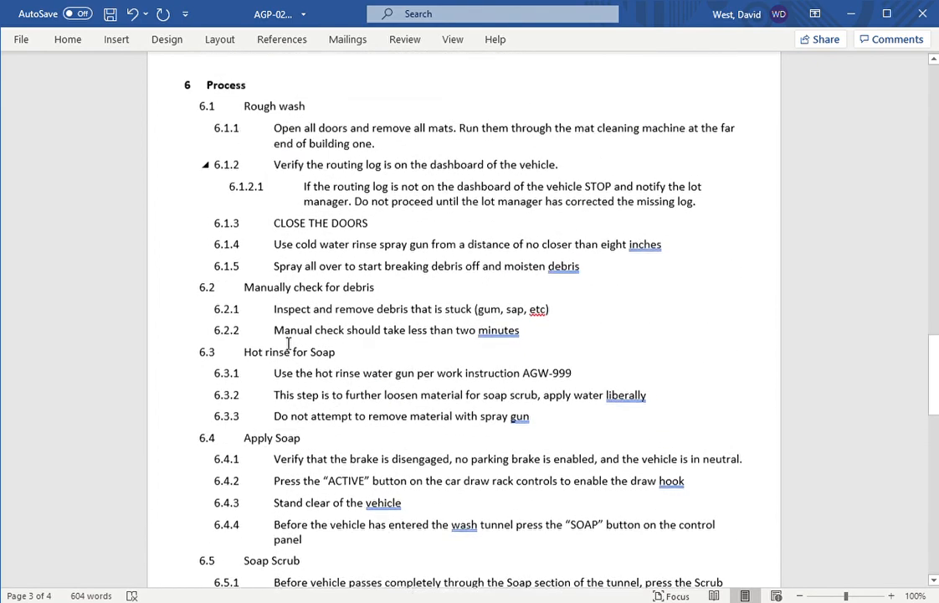
{"action": "scroll", "coordinate": [278, 326], "scroll_direction": "up", "scroll_amount": 10}
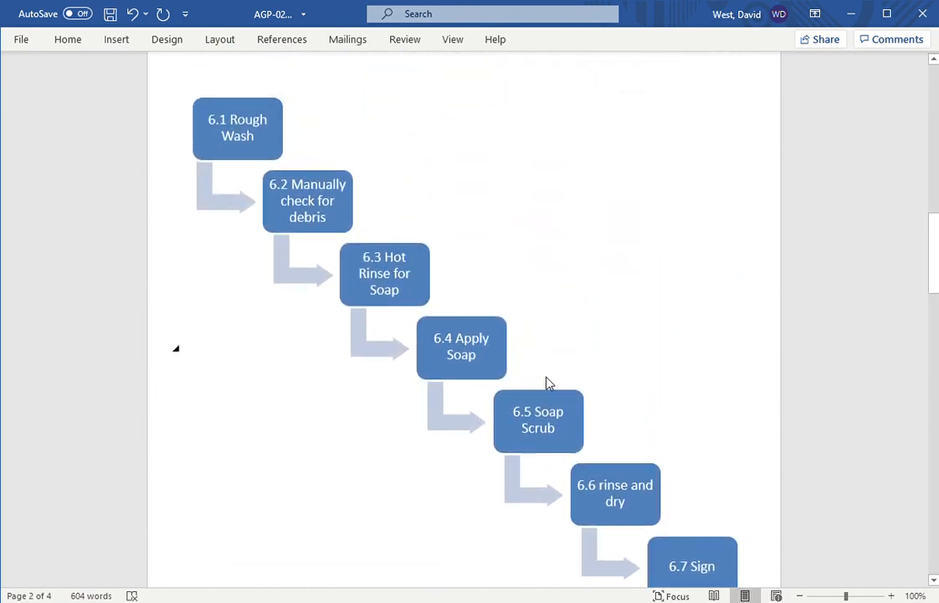
Step: Enter ECN number 10766 for the revision A initial release row in the section 7 History table
{"action": "scroll", "coordinate": [545, 383], "scroll_direction": "down", "scroll_amount": 5}
{"action": "scroll", "coordinate": [556, 395], "scroll_direction": "down", "scroll_amount": 20}
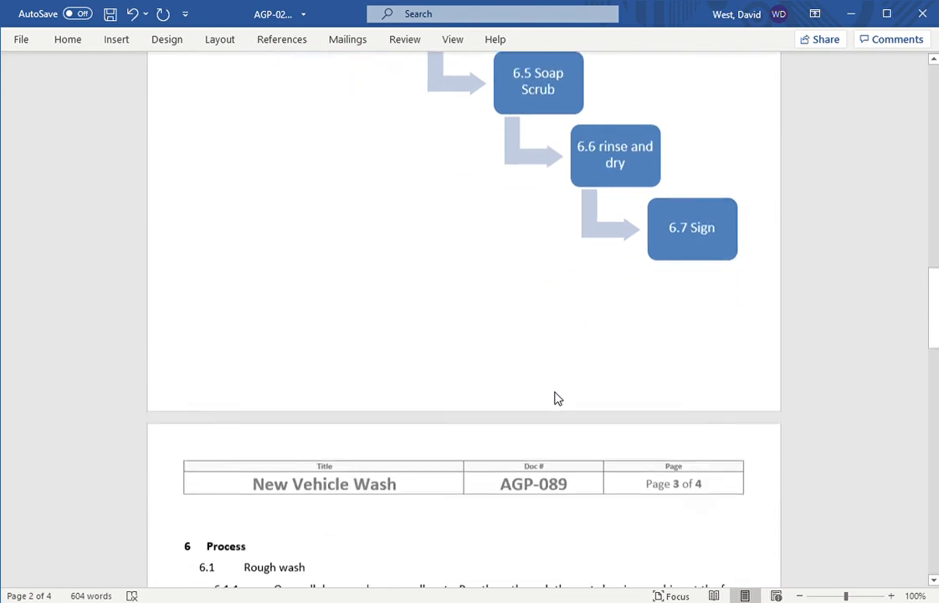
{"action": "scroll", "coordinate": [551, 393], "scroll_direction": "down", "scroll_amount": 4}
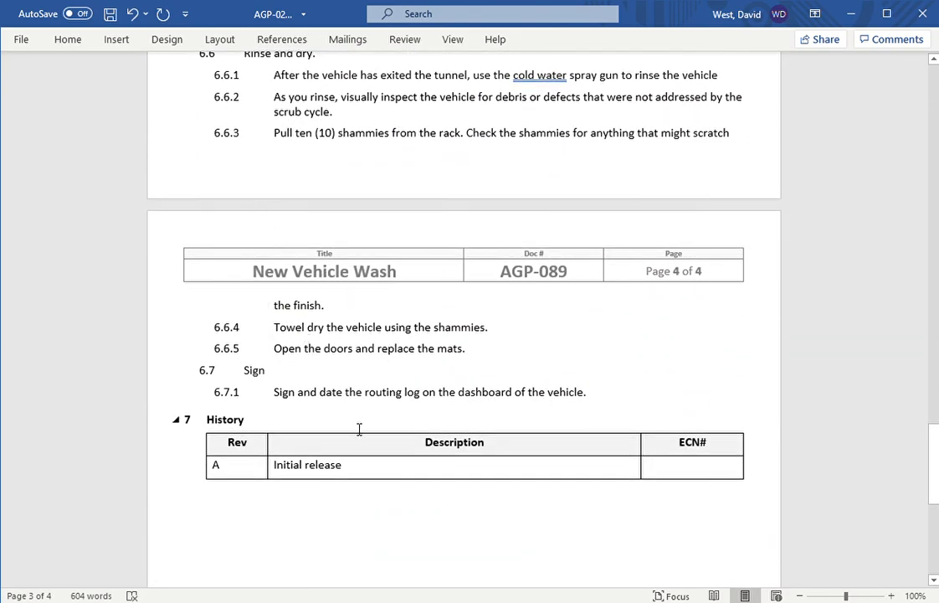
{"action": "left_click", "coordinate": [394, 476]}
{"action": "left_click", "coordinate": [267, 473]}
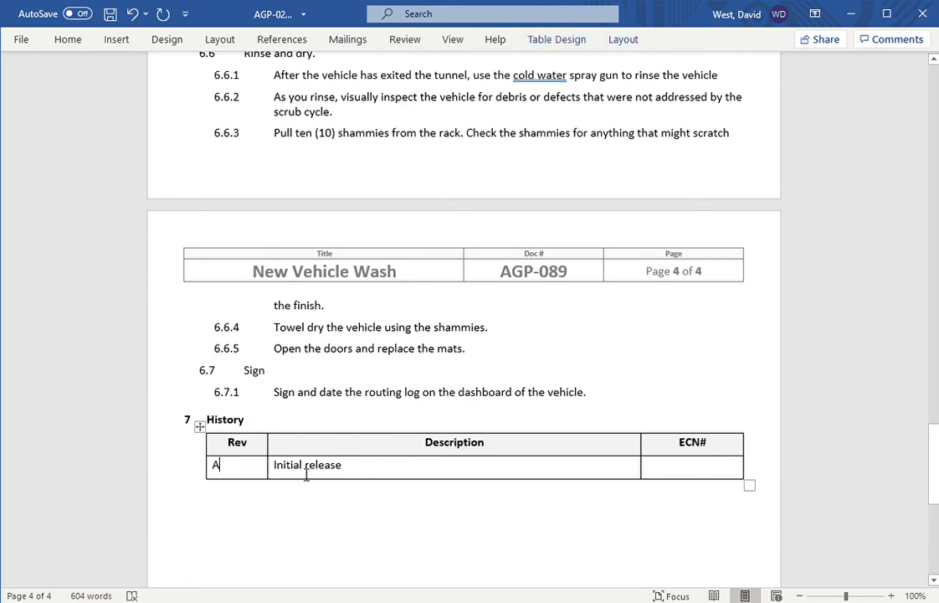
{"action": "left_click", "coordinate": [450, 476]}
{"action": "left_click", "coordinate": [685, 476]}
{"action": "left_click_drag", "start_coordinate": [934, 492], "coordinate": [915, 509]}
{"action": "type", "text": "10766"}
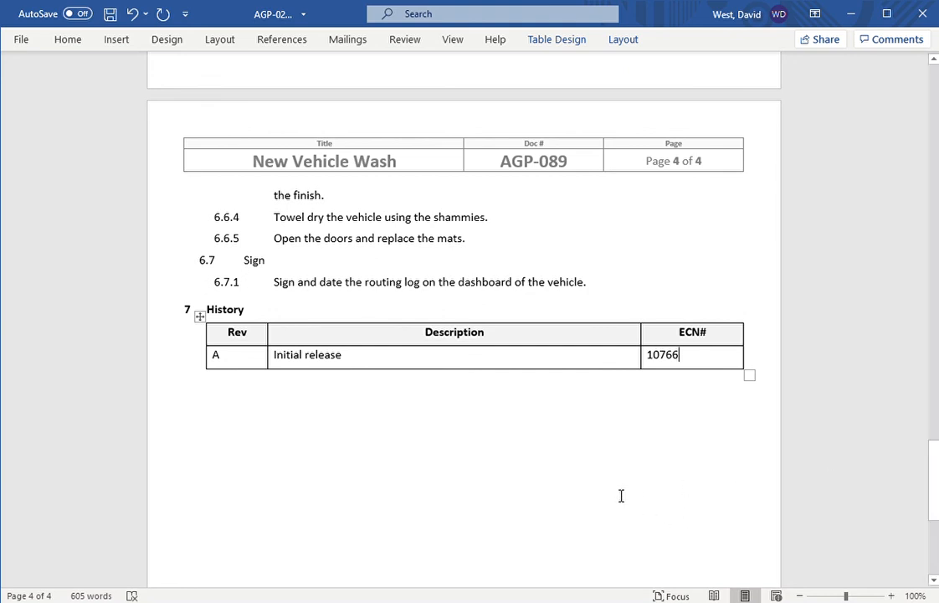
{"action": "left_click", "coordinate": [661, 473]}
Step: Look back from the History table through the Process steps on pages 4 and 3
{"action": "scroll", "coordinate": [653, 468], "scroll_direction": "up", "scroll_amount": 3}
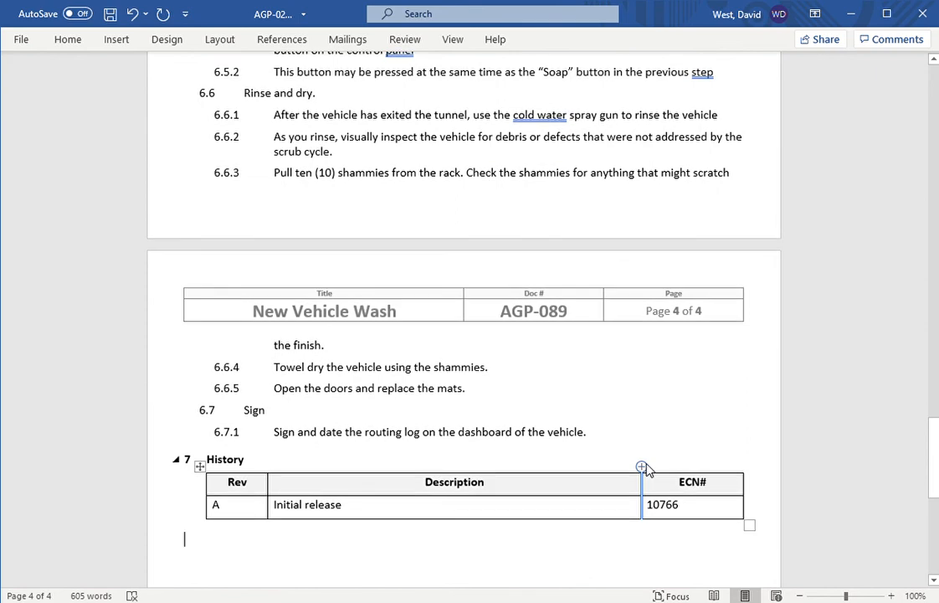
{"action": "scroll", "coordinate": [644, 464], "scroll_direction": "up", "scroll_amount": 2}
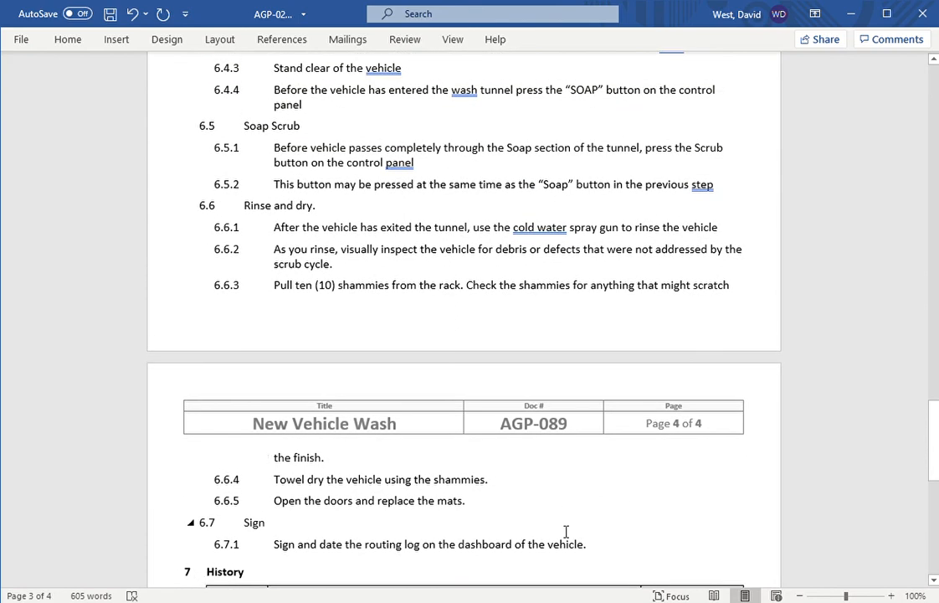
{"action": "scroll", "coordinate": [570, 536], "scroll_direction": "up", "scroll_amount": 10}
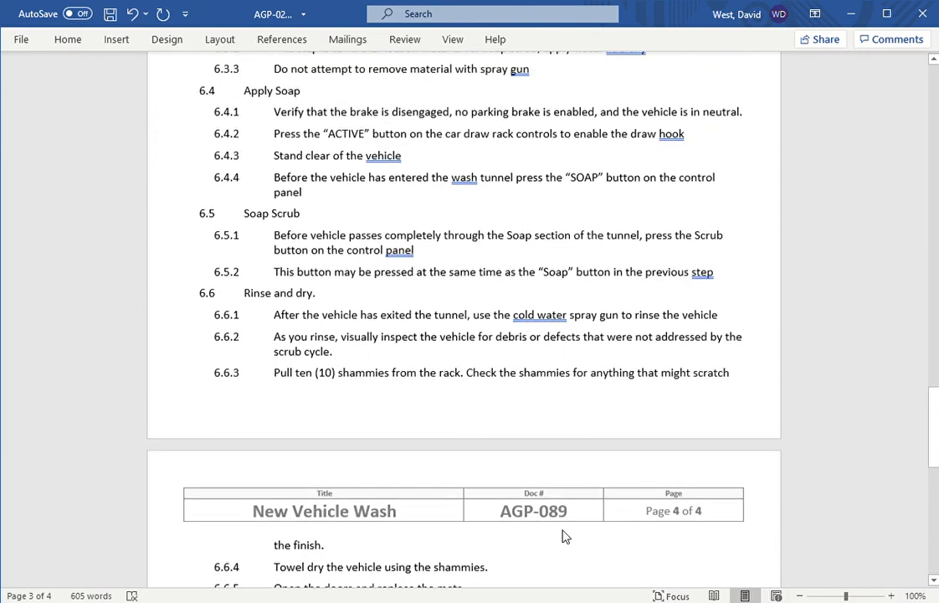